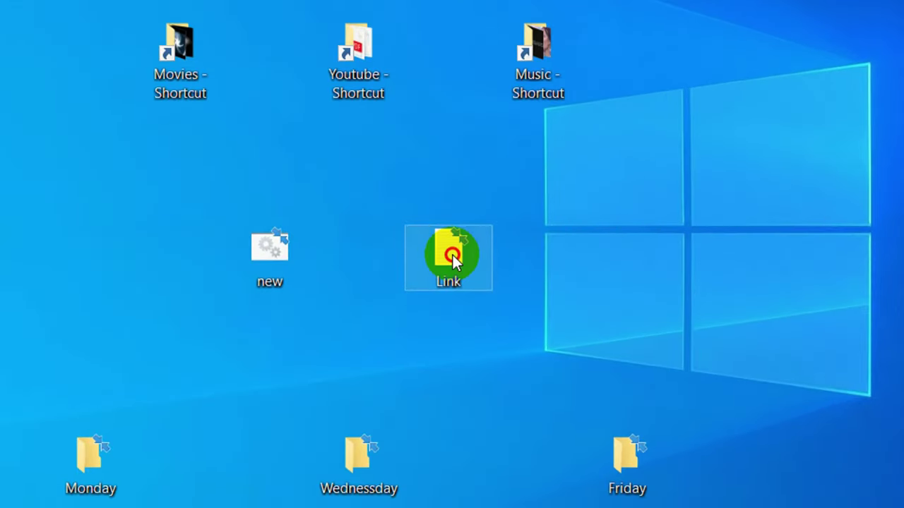
Step: Copy the USB AutoRun Creator download URL from the Link text file on the desktop and close the file
double_click(453, 255)
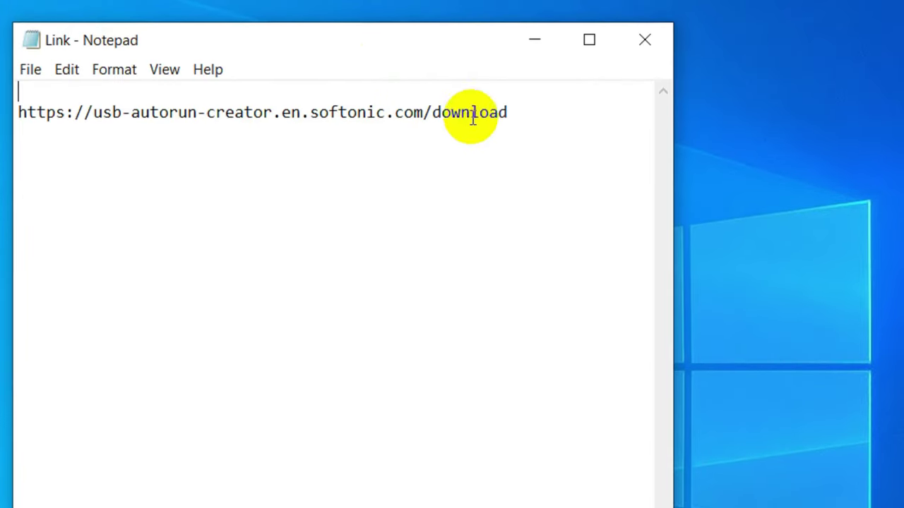
left_click_drag(518, 115, 33, 138)
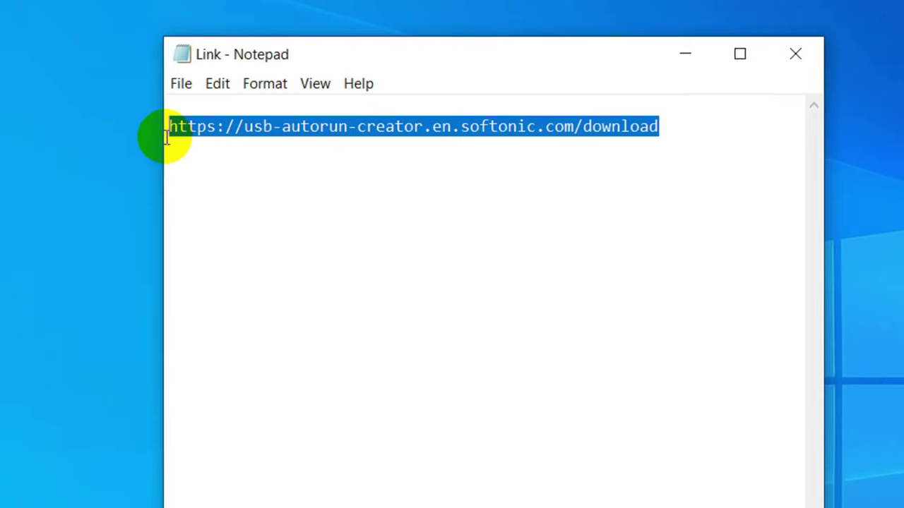
right_click(366, 131)
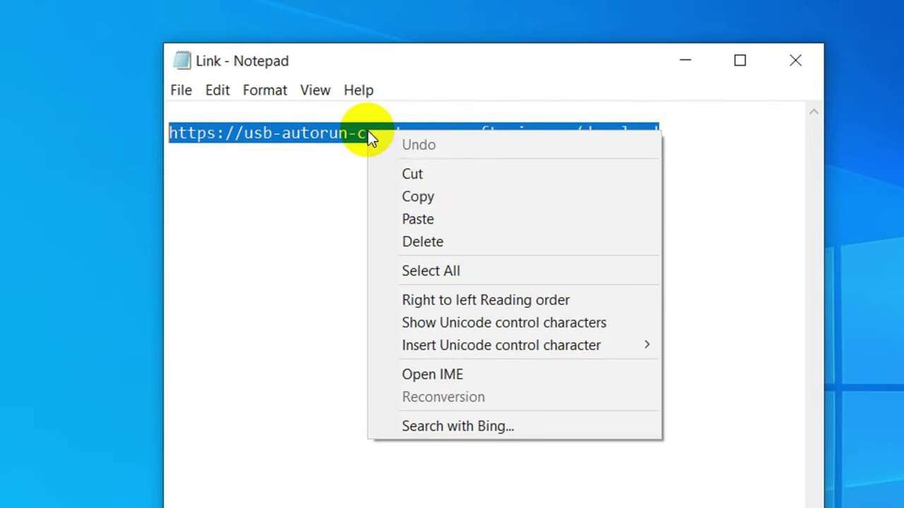
left_click(428, 199)
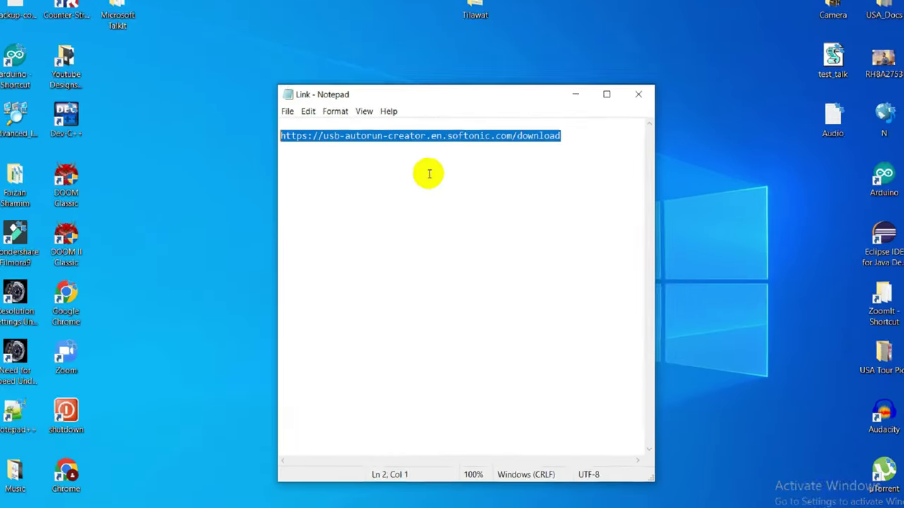
left_click(795, 61)
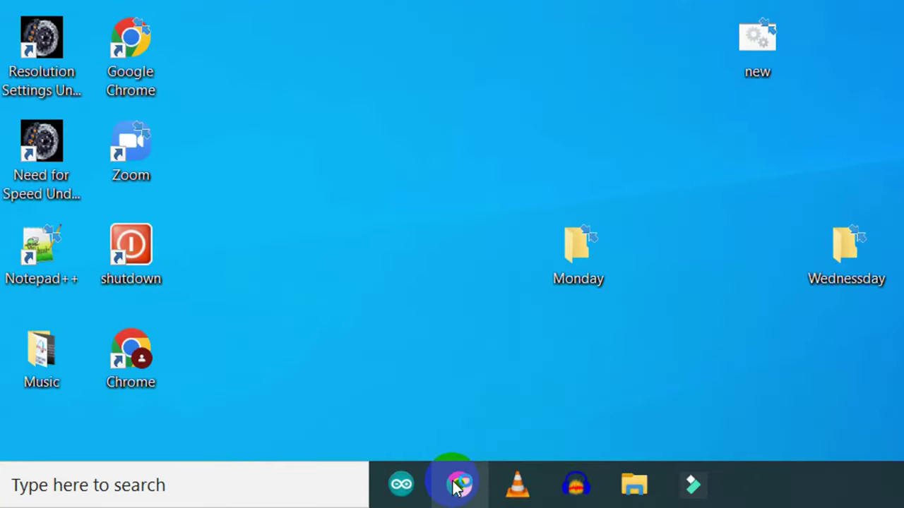
left_click(460, 479)
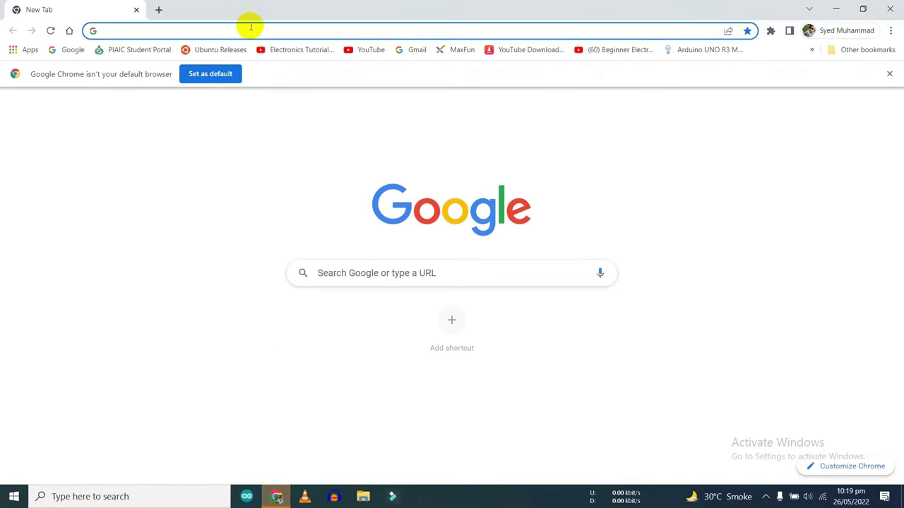
left_click(228, 31)
key("ctrl+v")
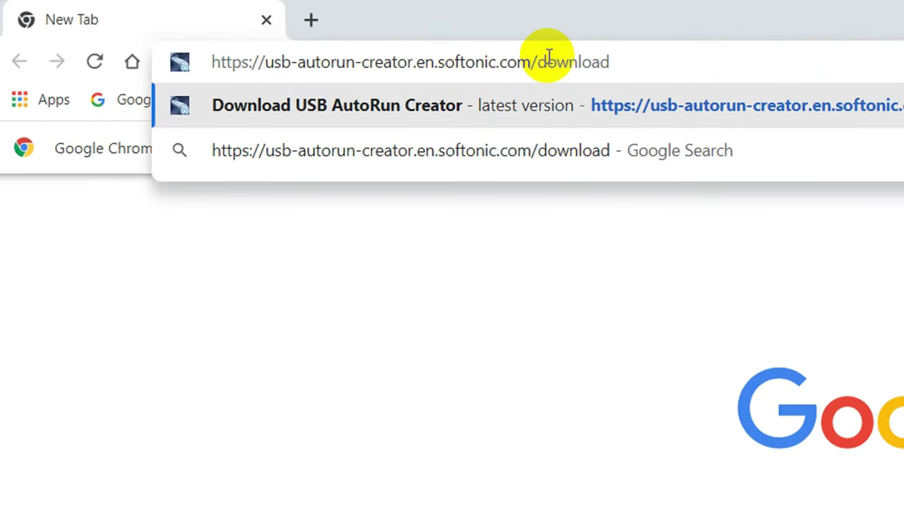
key("Return")
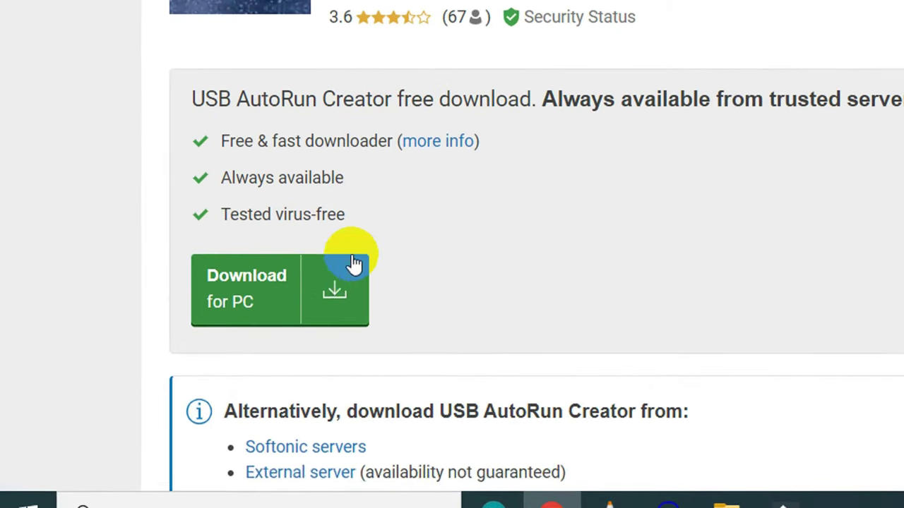
Step: Download USB AutoRun Creator for PC, saving the installer to the Desktop, and minimize the browser
left_click(148, 384)
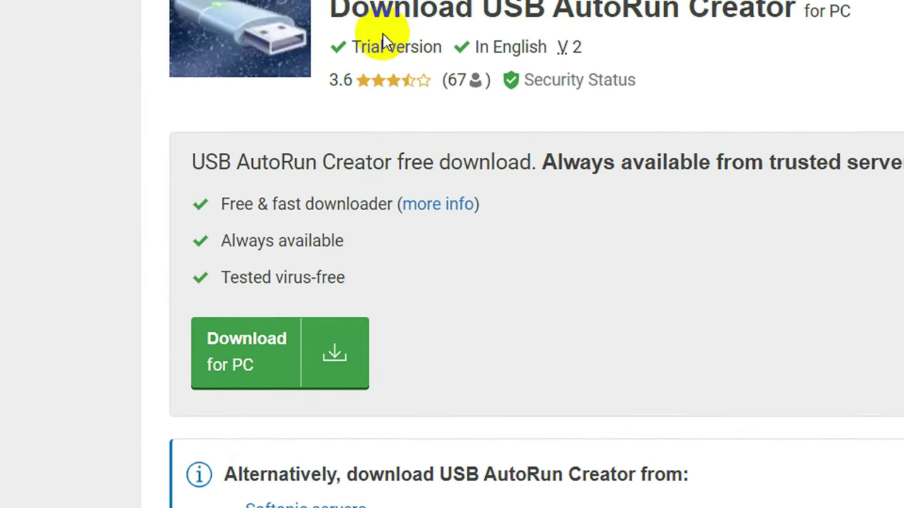
left_click(244, 403)
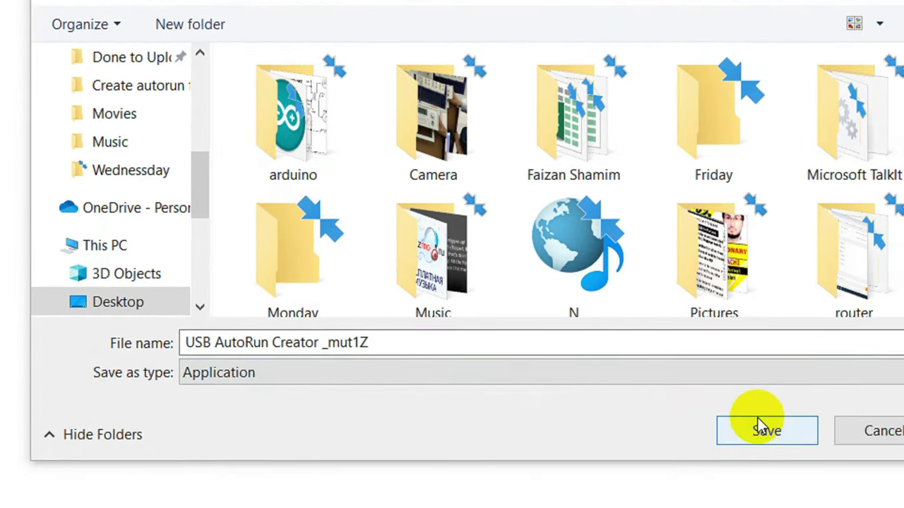
left_click(792, 502)
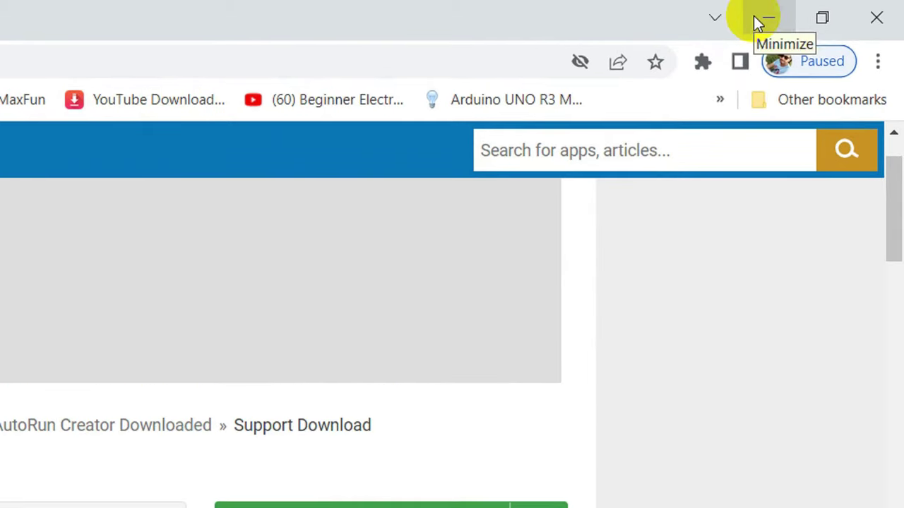
left_click(758, 21)
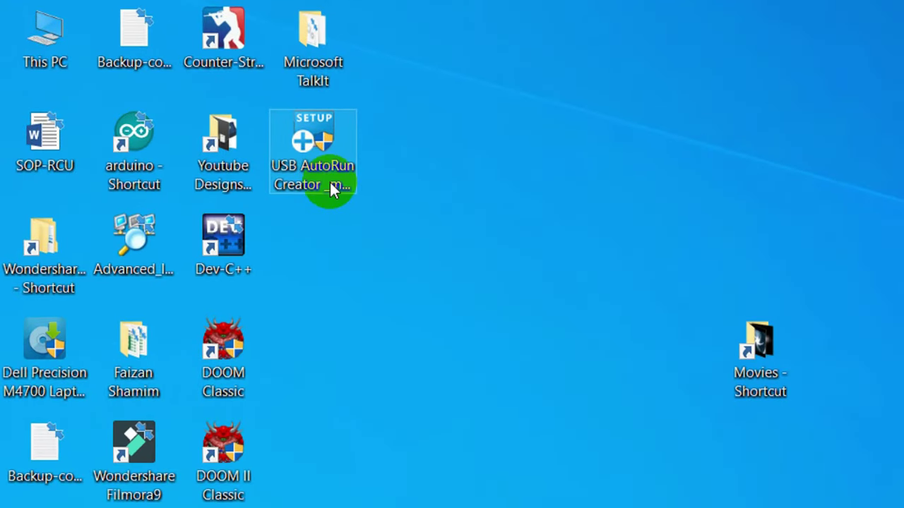
Step: Run the downloaded USB AutoRun Creator installer from the desktop, start its download and install, and accept the Opera offer
double_click(327, 173)
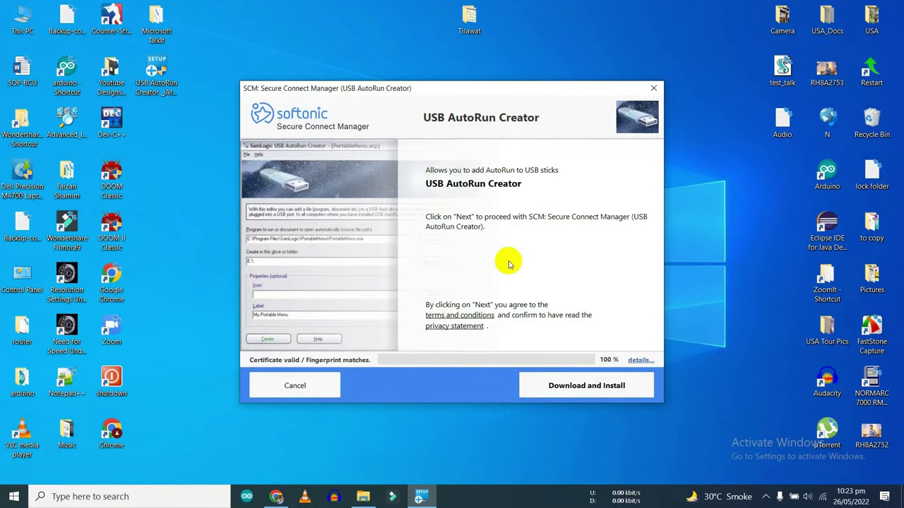
left_click(682, 294)
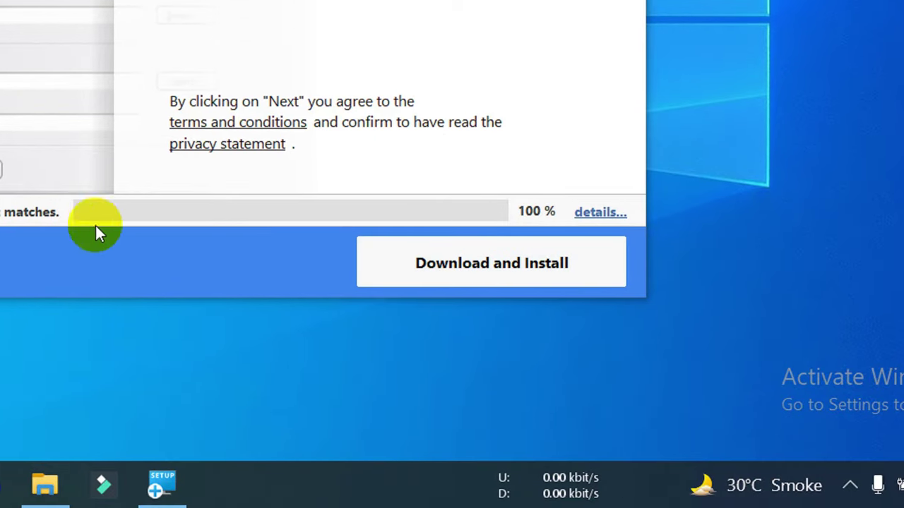
left_click(430, 255)
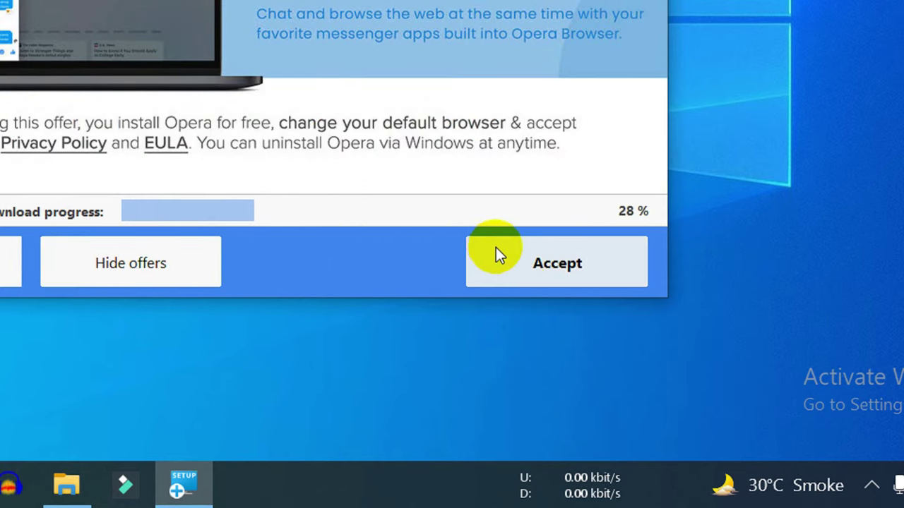
left_click(498, 266)
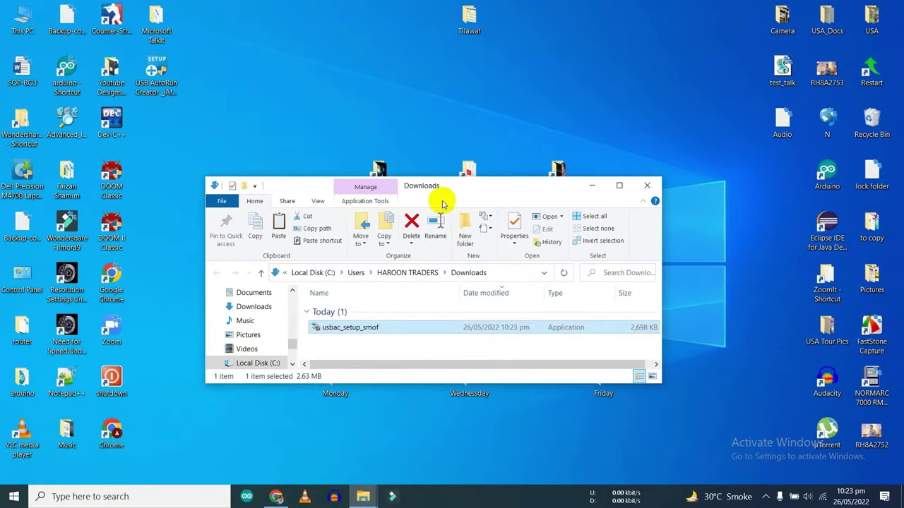
Step: Launch usbac_setup_smof from the Downloads folder and minimize the folder window behind the setup wizard
double_click(455, 187)
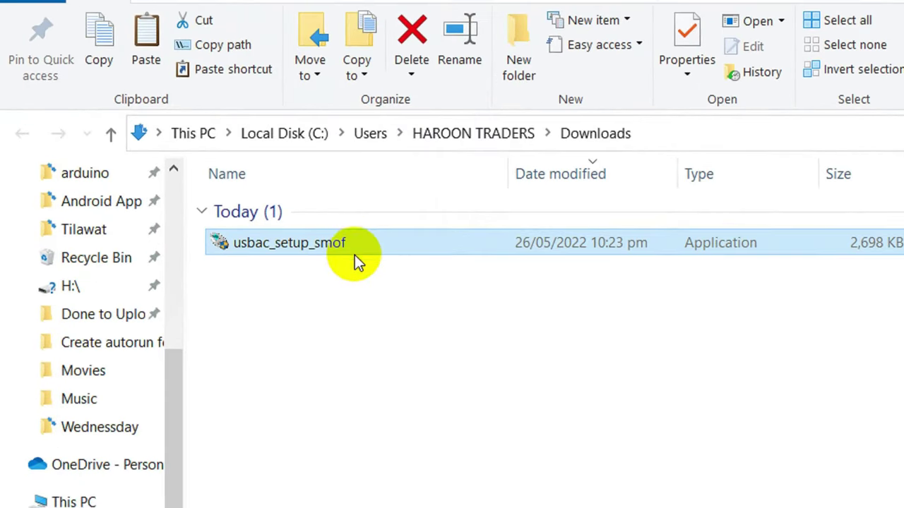
left_click(354, 247)
left_click(356, 246)
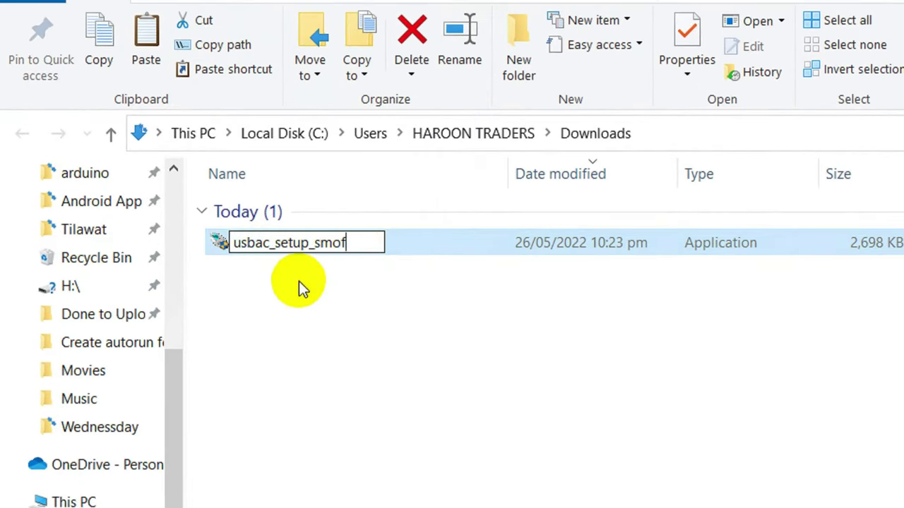
left_click(298, 253)
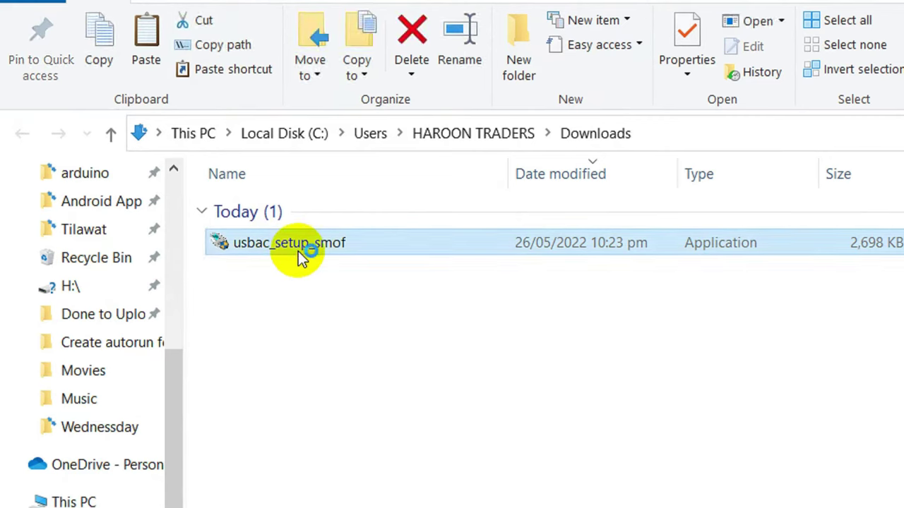
double_click(298, 251)
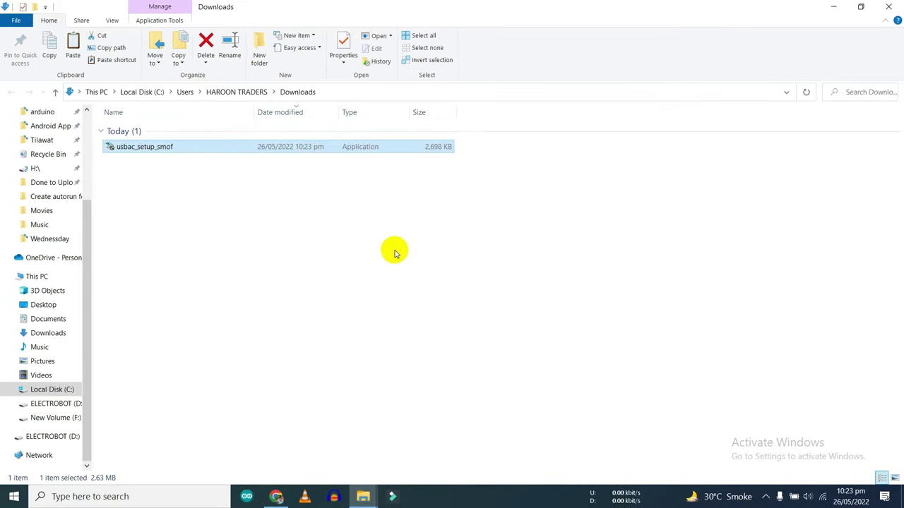
left_click(394, 251)
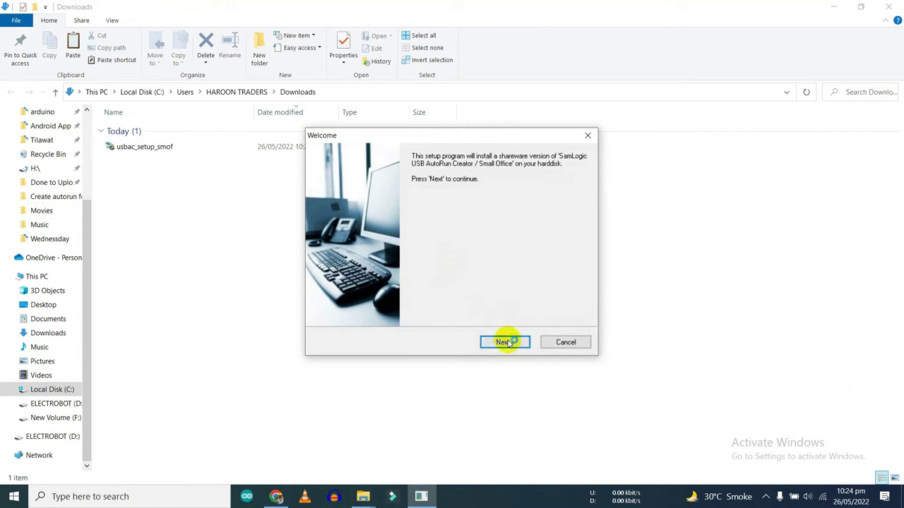
left_click(830, 6)
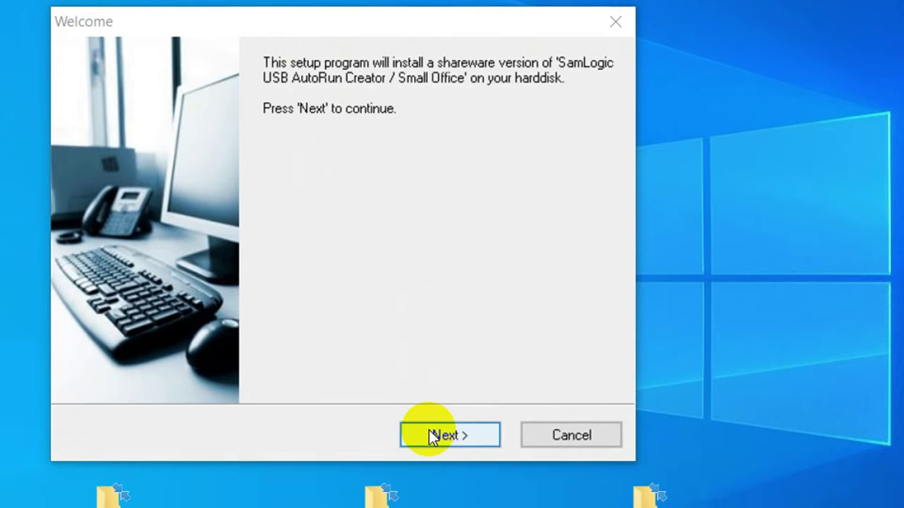
Step: Complete the SamLogic USB AutoRun Creator / Small Office setup without registering, keeping the USB AutoRun Creator Editor option checked, and exit
left_click(427, 473)
left_click(431, 416)
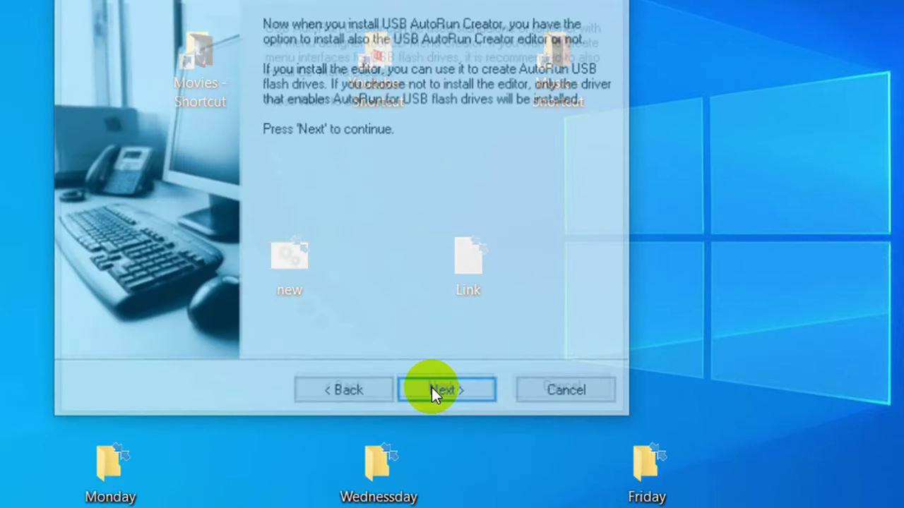
left_click(431, 416)
left_click(431, 383)
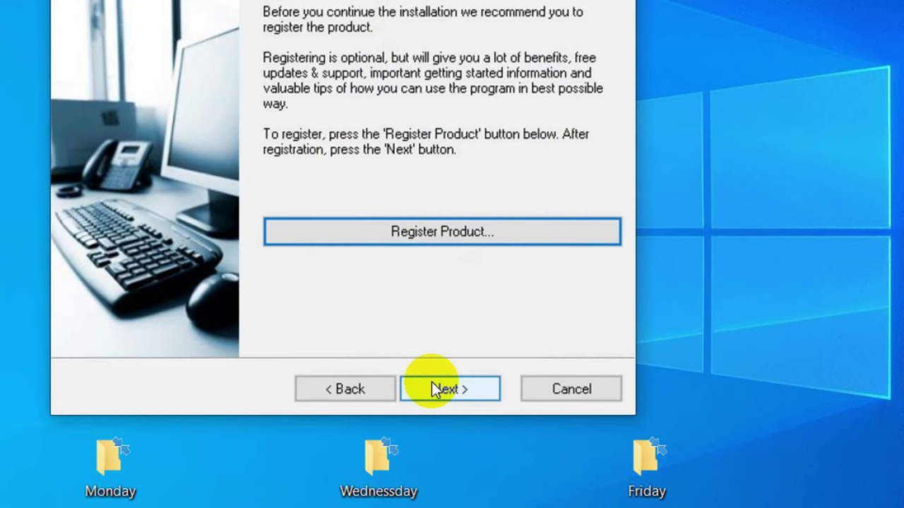
left_click(432, 382)
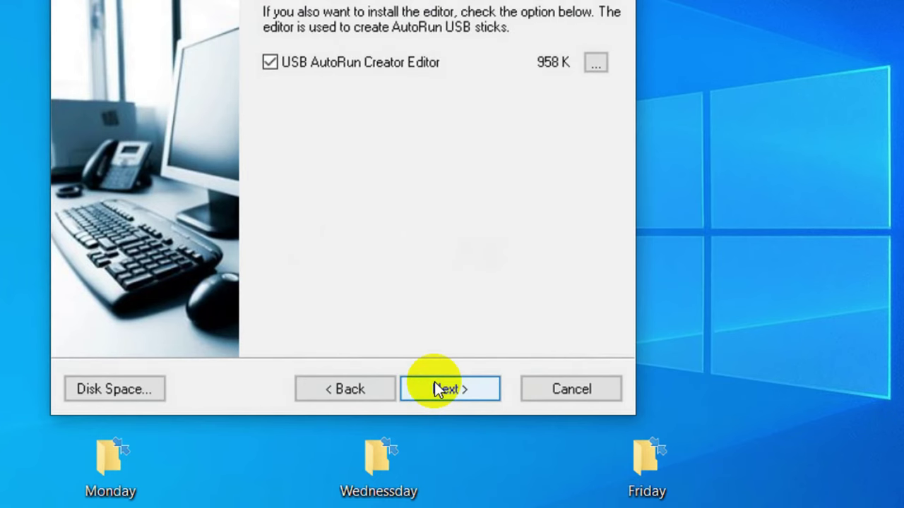
left_click(434, 382)
left_click(447, 384)
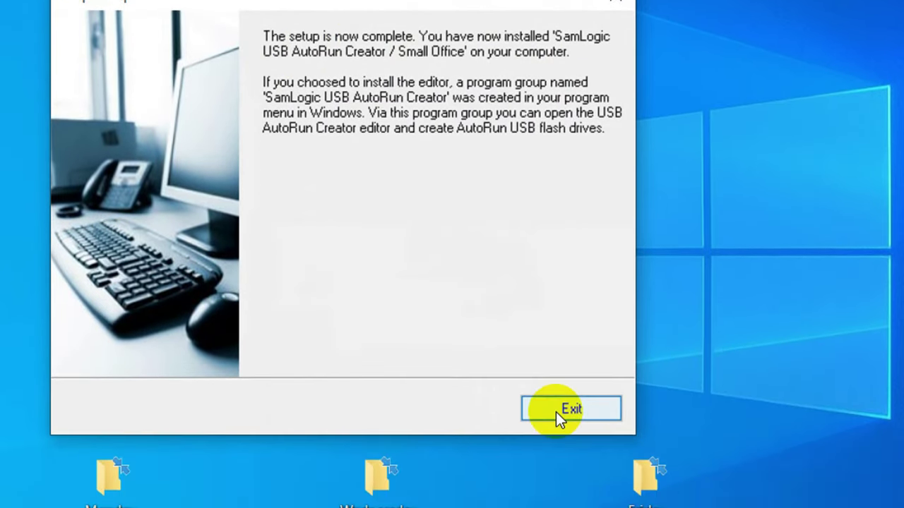
left_click(559, 427)
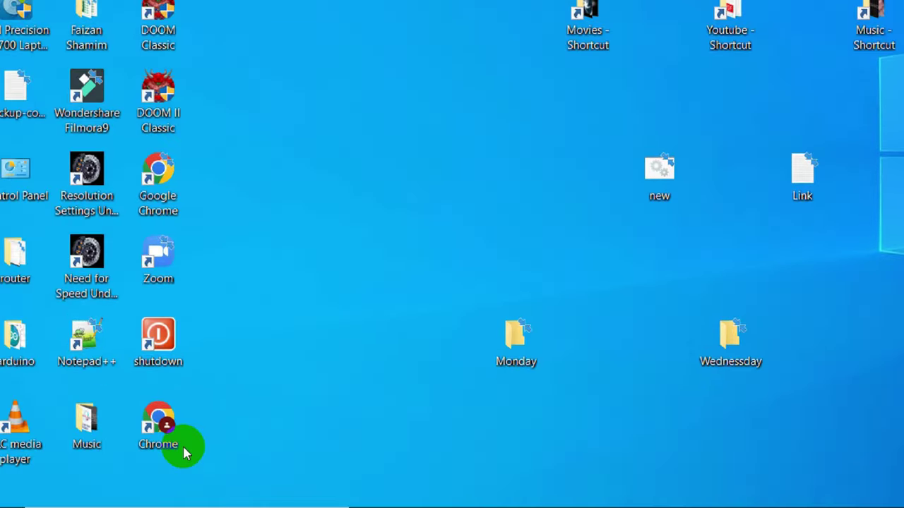
Step: Search Windows for "autorun" to open SamLogic USB AutoRun Creator, and close its introduction dialog
left_click(21, 495)
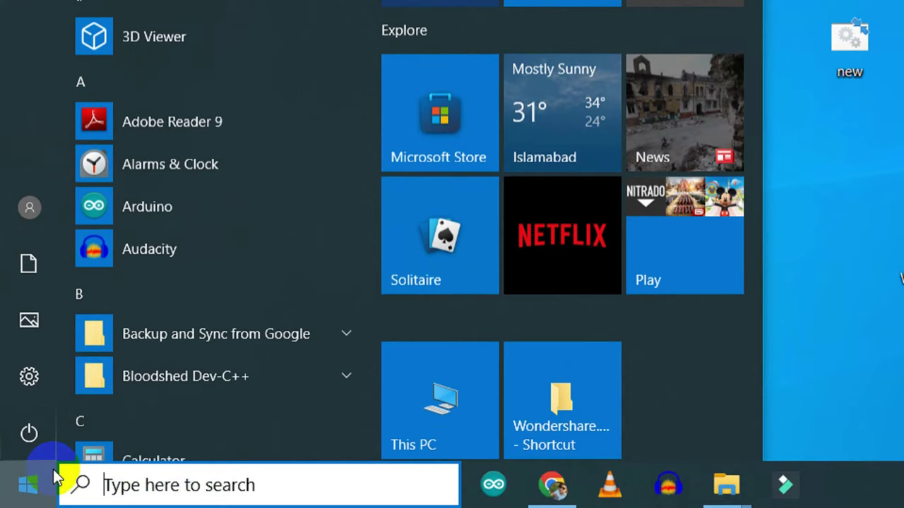
type("autorun")
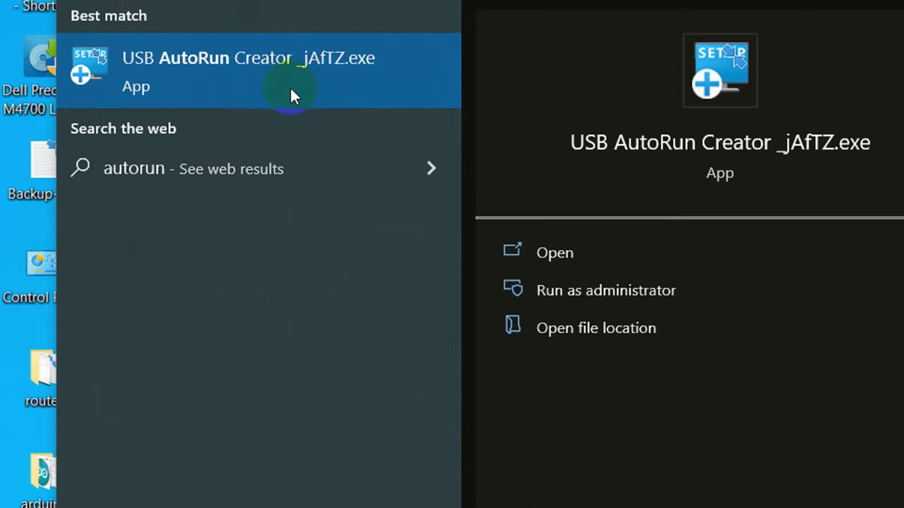
left_click(304, 102)
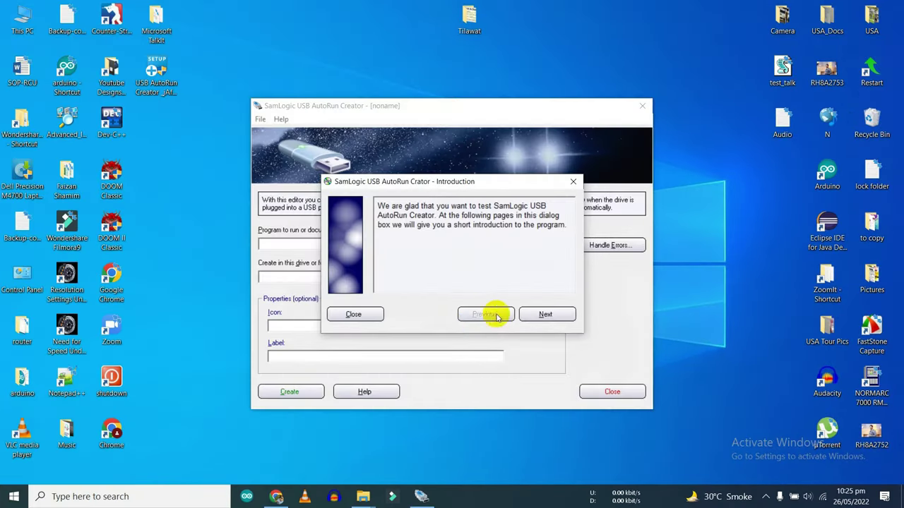
left_click(340, 313)
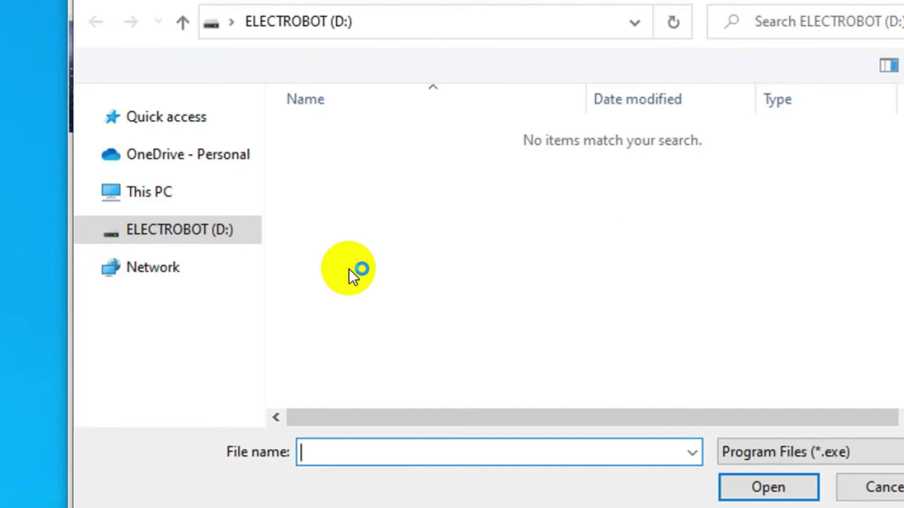
Step: Show all file types on the ELECTROBOT (D:) drive and choose the batch file "new" as the program to run automatically
scroll(262, 348, "down", 1)
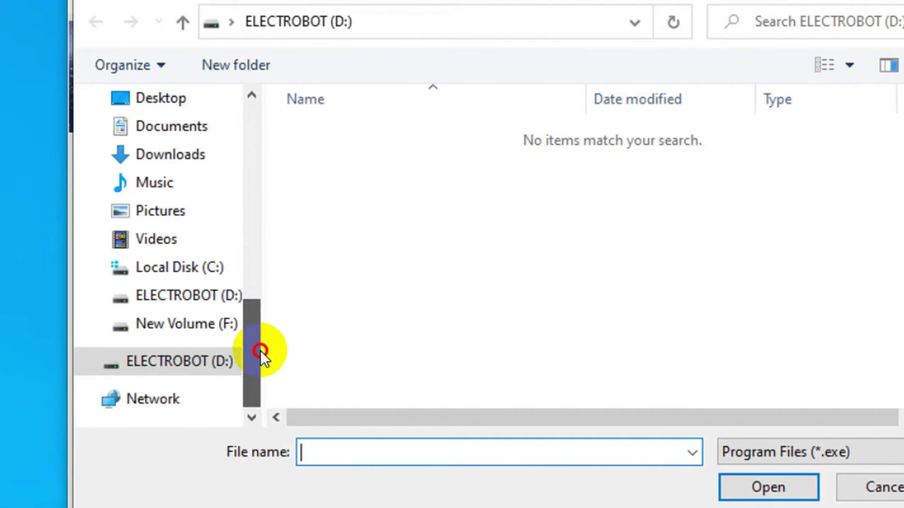
left_click(224, 369)
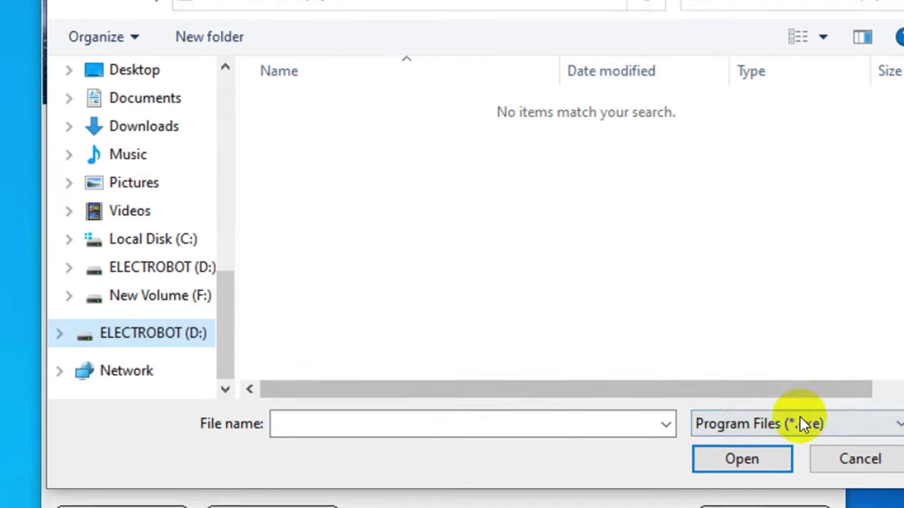
left_click(840, 452)
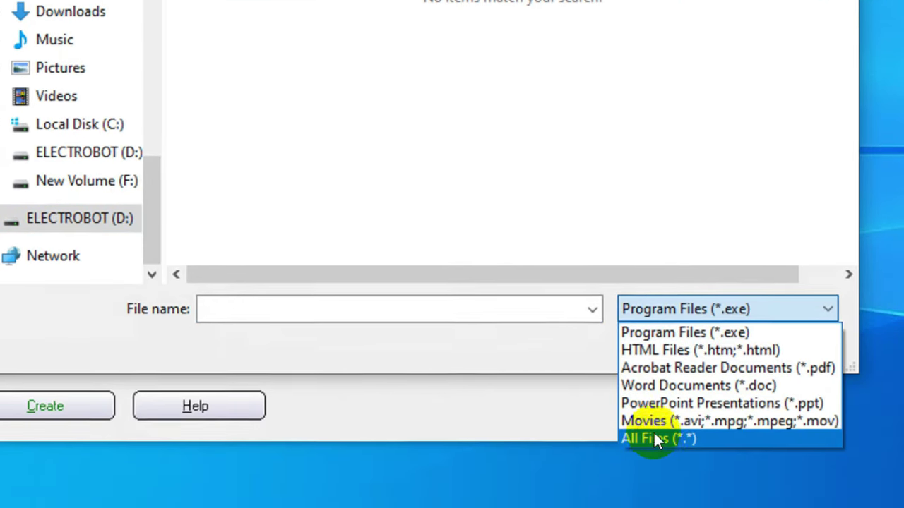
left_click(644, 435)
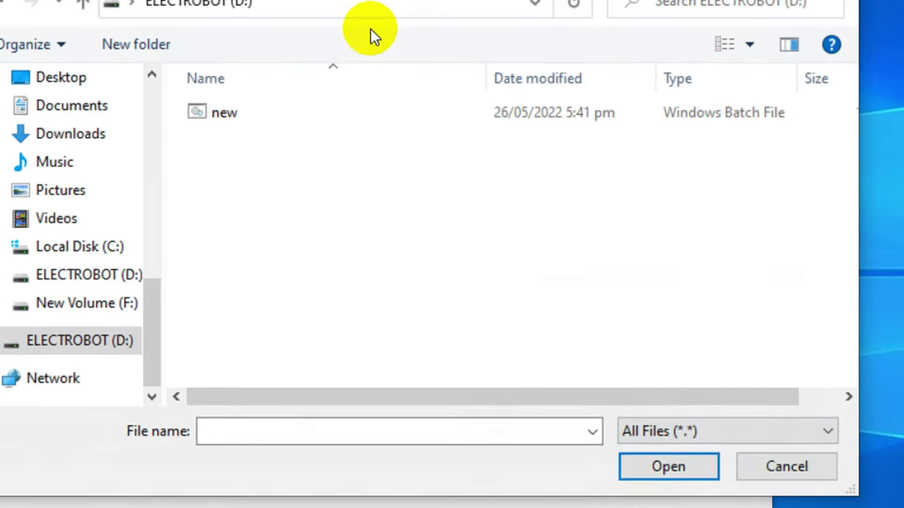
left_click(230, 117)
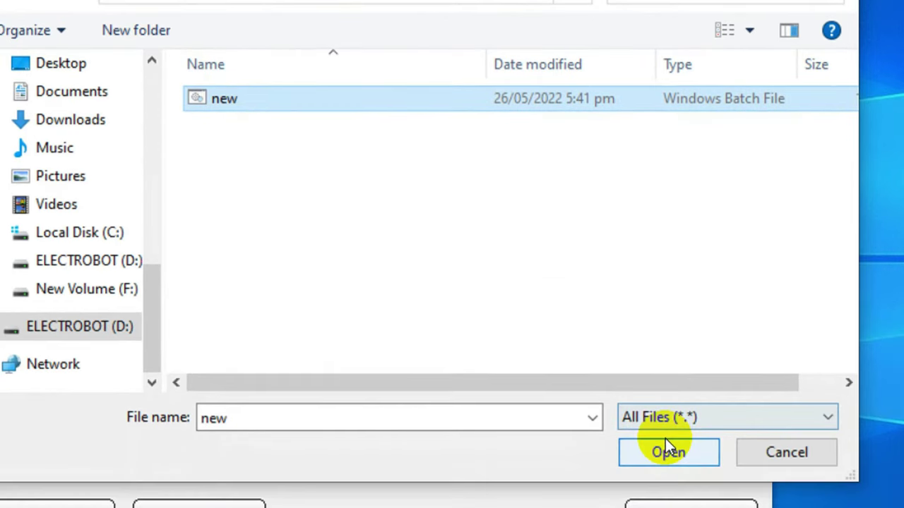
left_click(665, 458)
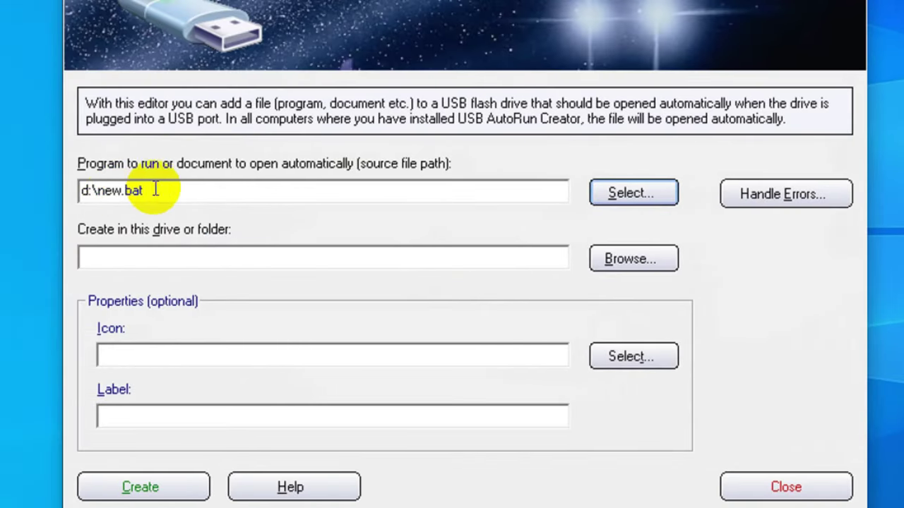
Step: Set the USB drive D:\ as the destination for the autorun files
left_click(609, 247)
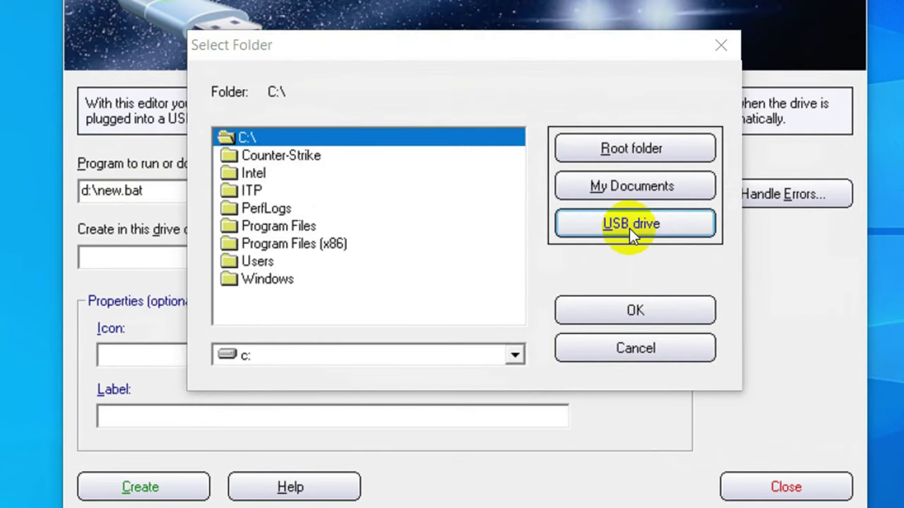
left_click(629, 226)
left_click(617, 303)
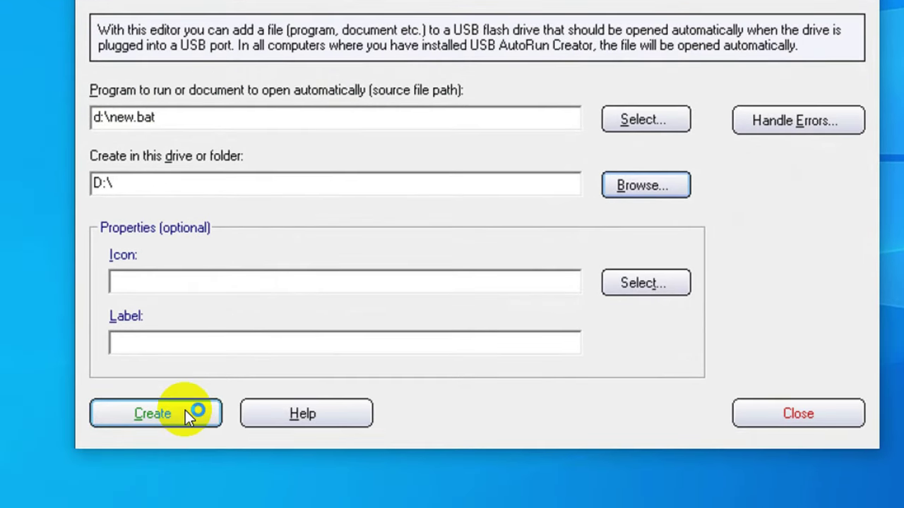
Step: Create the autorun files on the destination drive, and close the results and the editor
left_click(181, 481)
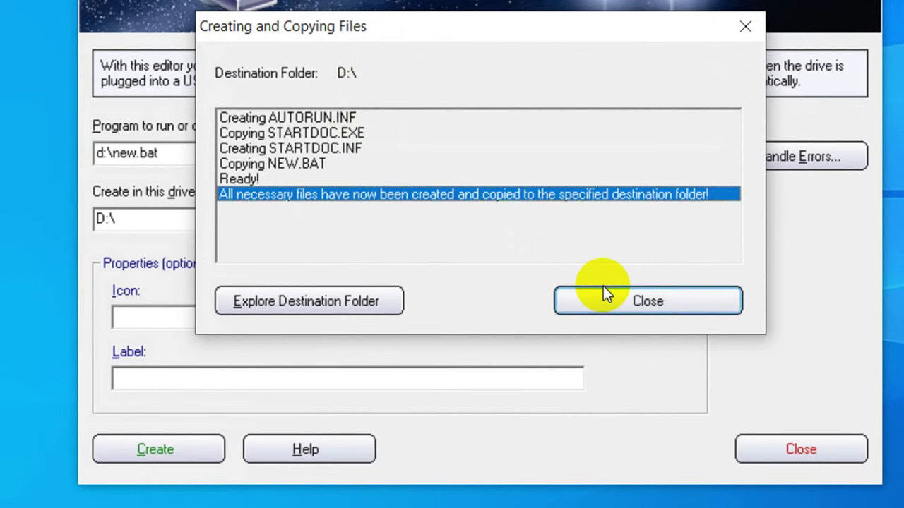
left_click(613, 299)
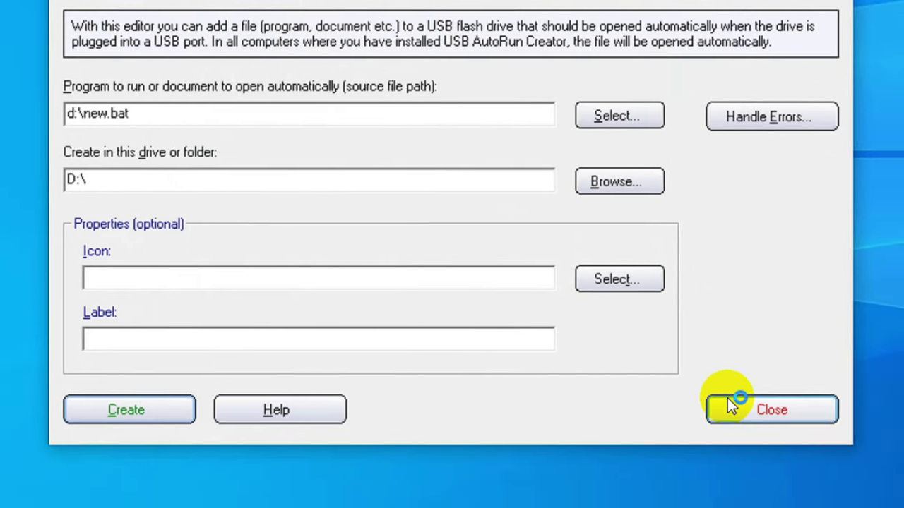
left_click(752, 449)
left_click(431, 144)
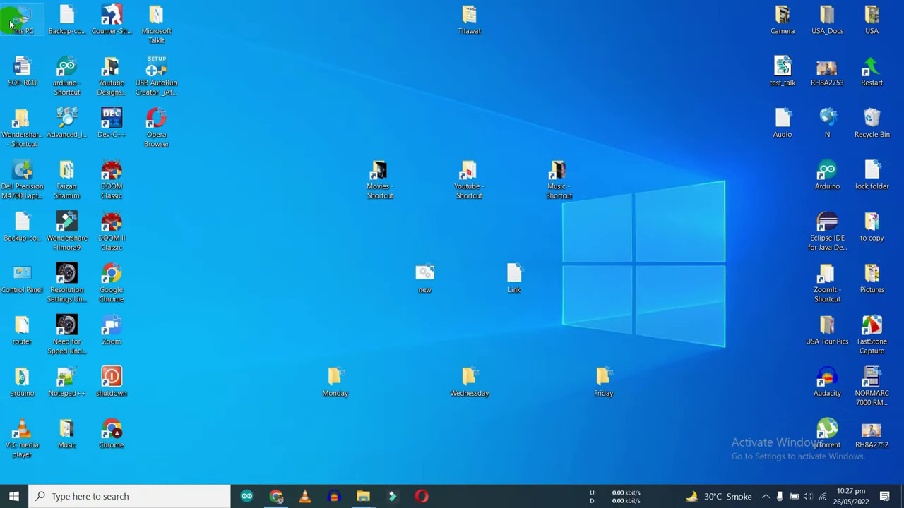
Step: Open ELECTROBOT (D:) from This PC to examine the created autorun files, and return to This PC
key("super+e")
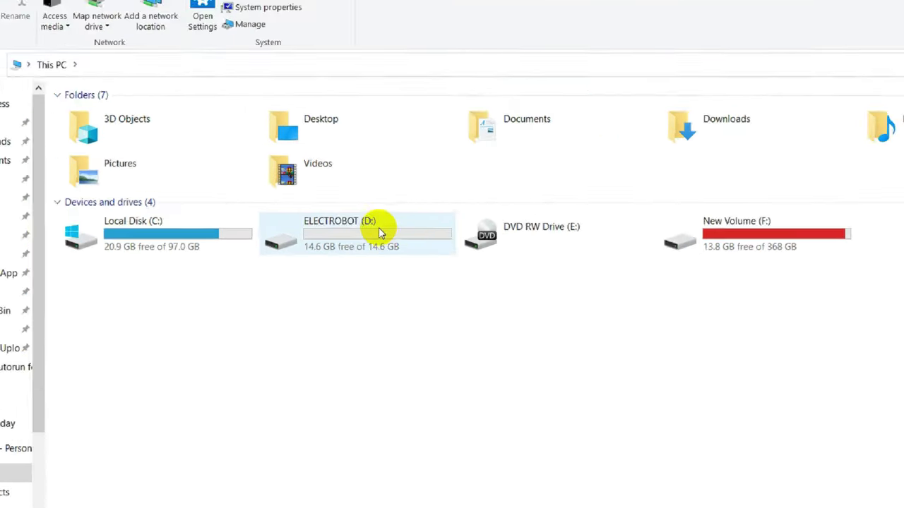
left_click(357, 226)
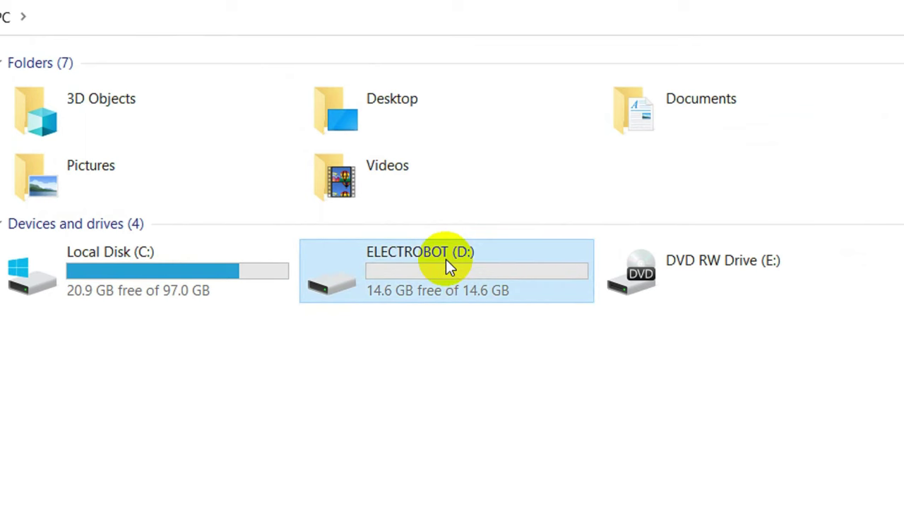
double_click(445, 259)
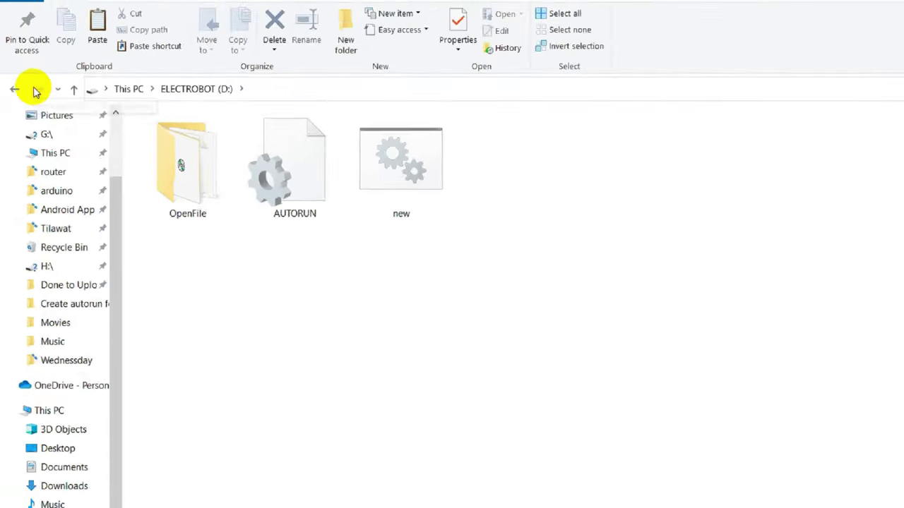
left_click(14, 89)
left_click(361, 240)
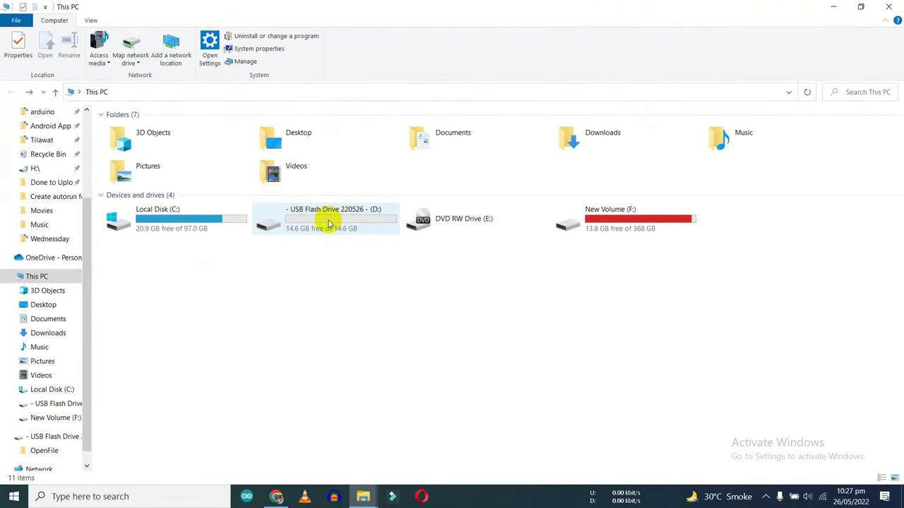
Step: Open the USB Flash Drive 220526 (D:) to examine its files, close the window and refresh the desktop
double_click(328, 223)
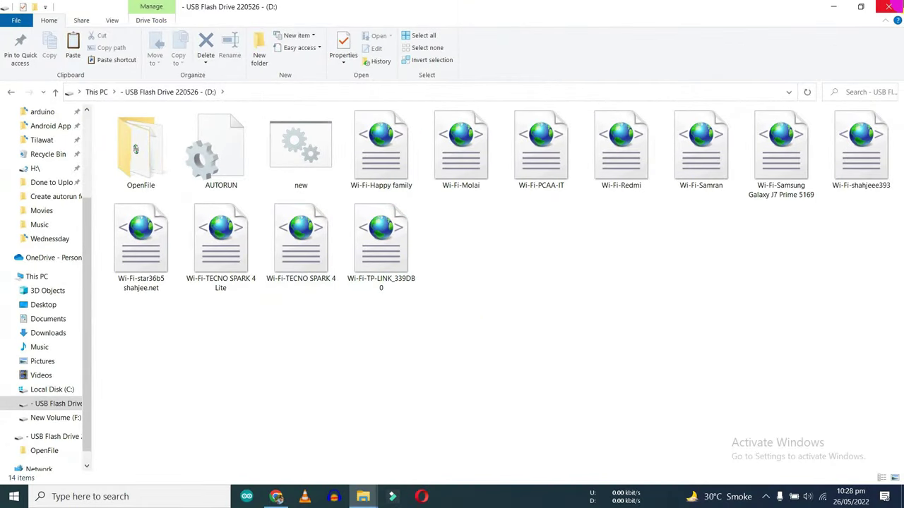
left_click(486, 169)
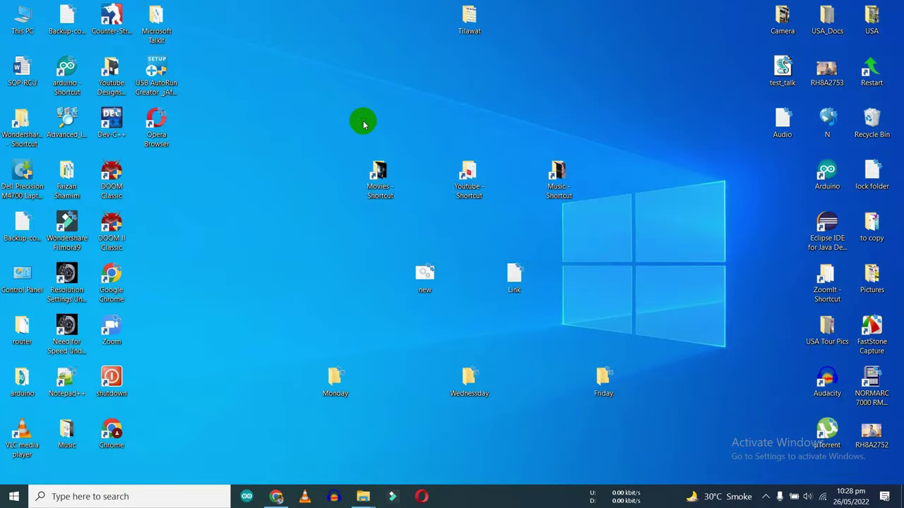
right_click(308, 172)
left_click(322, 176)
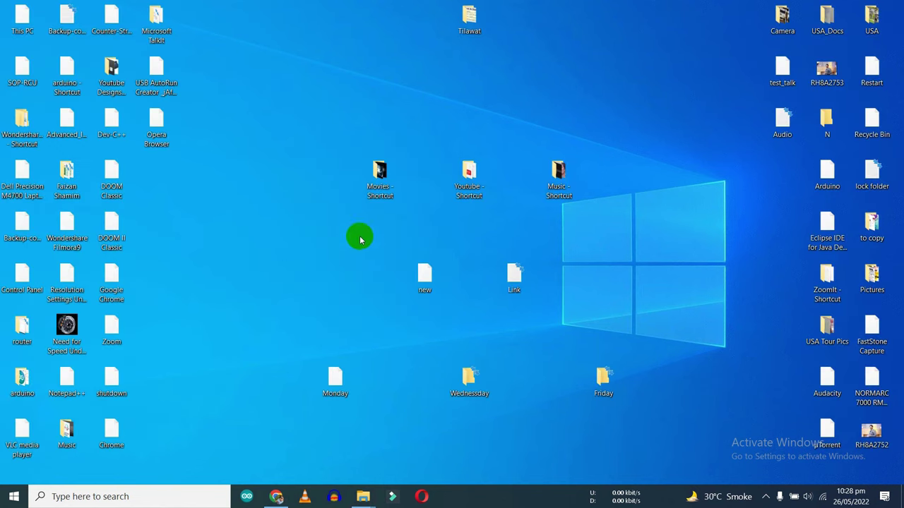